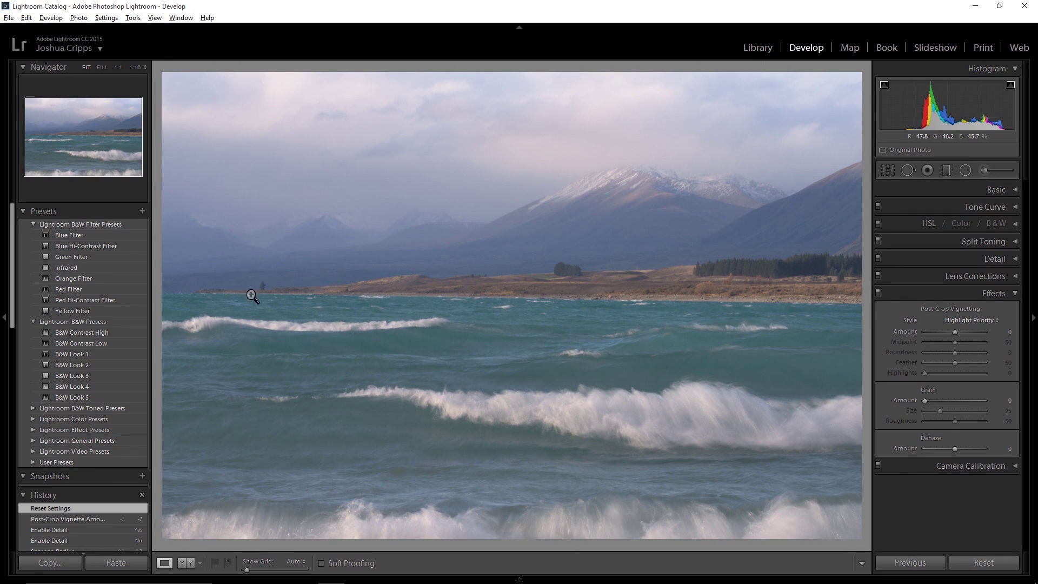
# Step: Hide the left panels, collapse Effects, and review the Camera Calibration and Lens Corrections settings
pyautogui.click(4, 318)
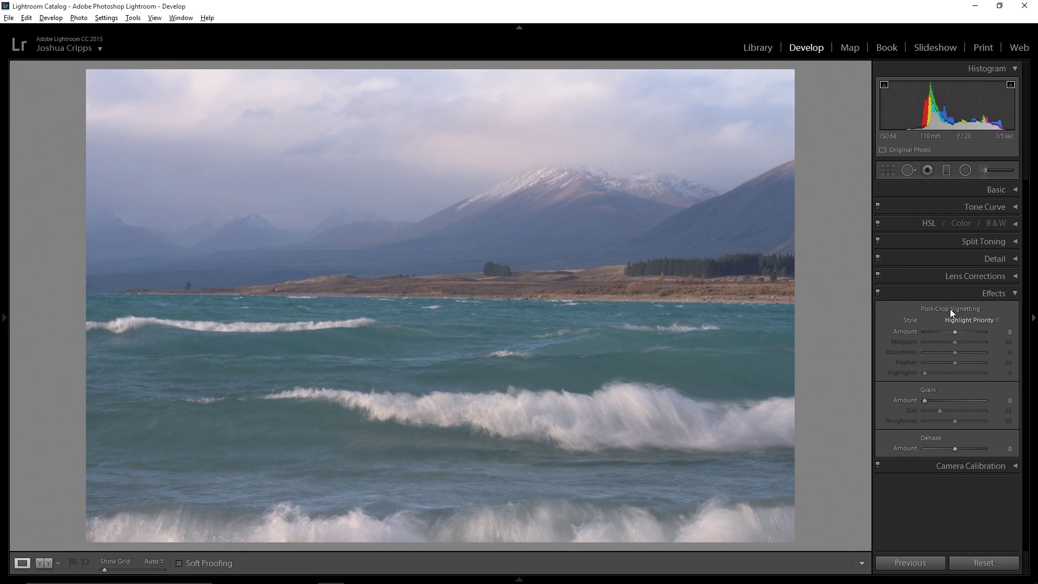
pyautogui.click(994, 295)
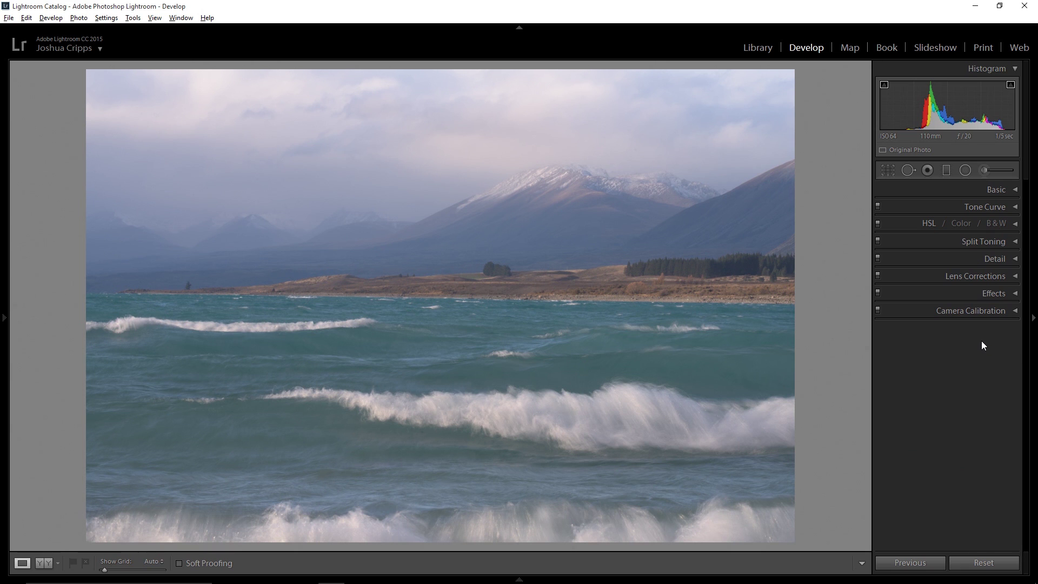
pyautogui.click(1009, 310)
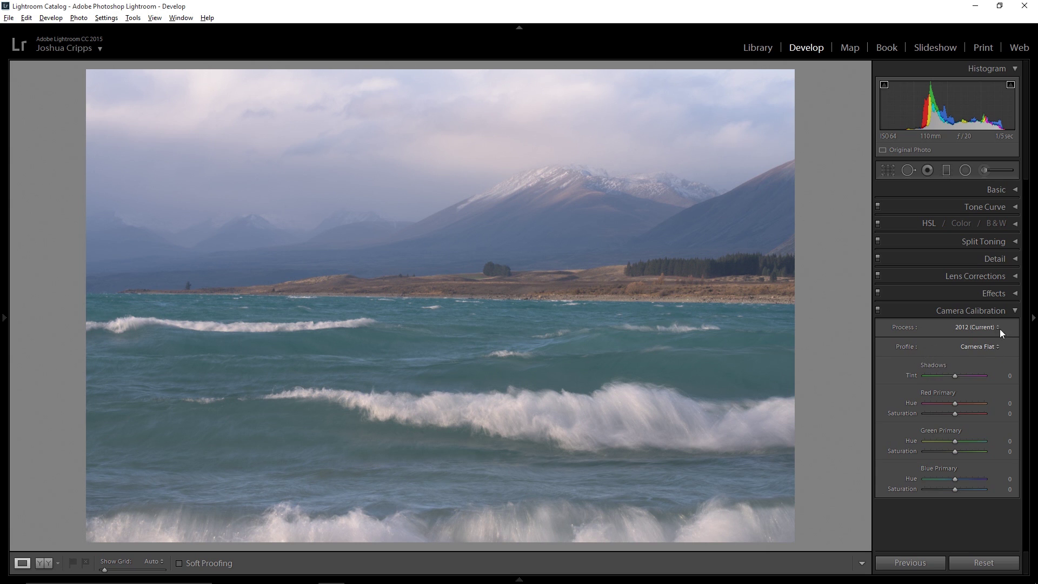
pyautogui.click(1003, 312)
pyautogui.click(994, 278)
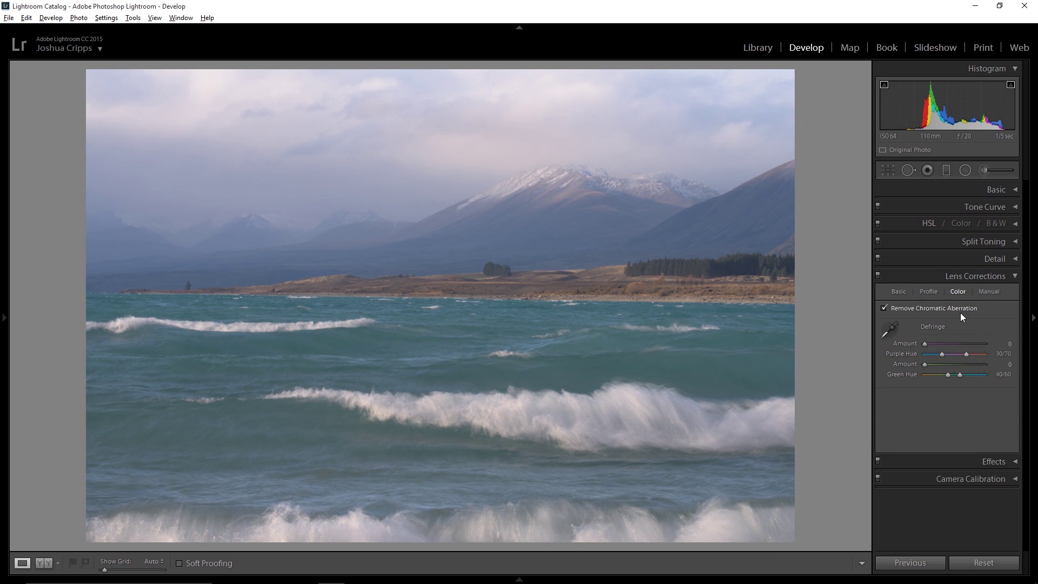
pyautogui.click(987, 276)
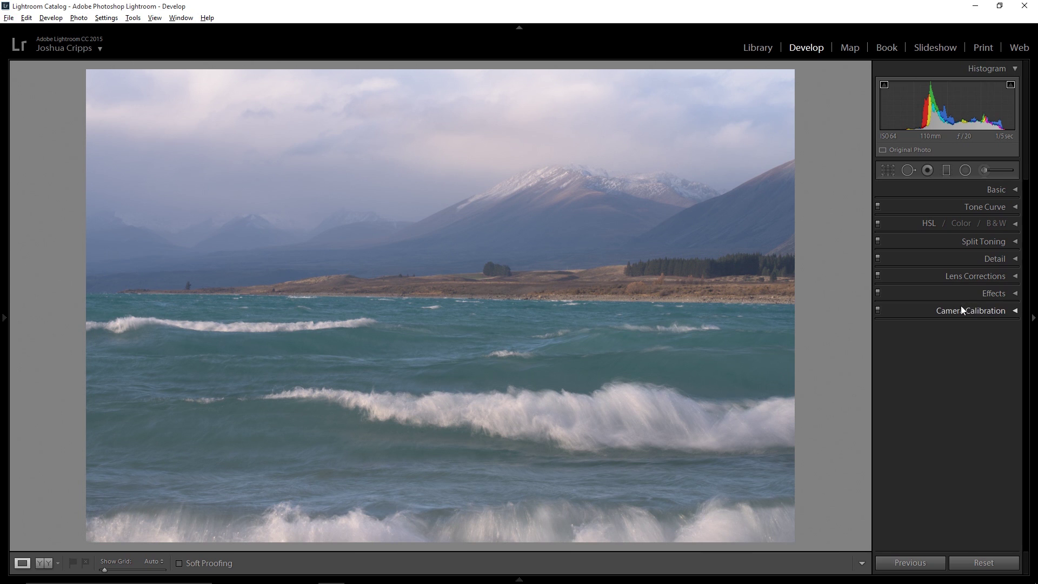
# Step: Raise the Effects panel's Dehaze Amount to +30
pyautogui.click(995, 292)
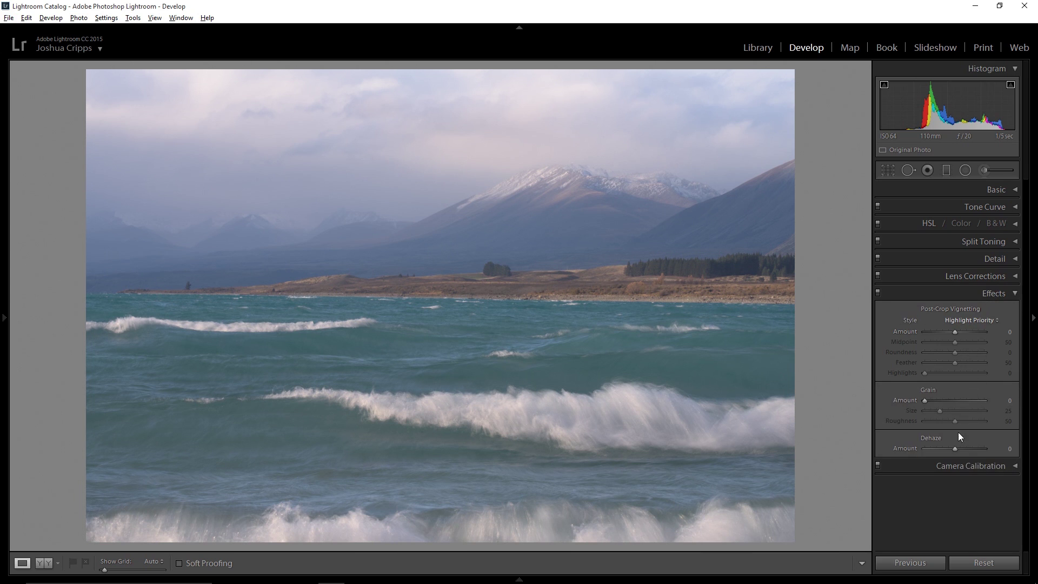
pyautogui.moveTo(954, 449); pyautogui.dragTo(963, 446)
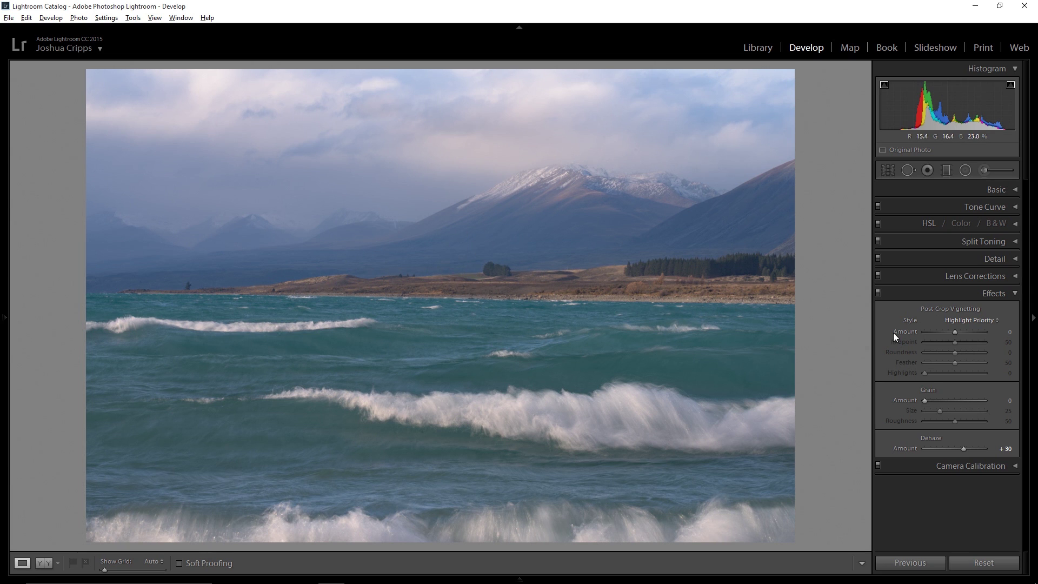
pyautogui.click(978, 294)
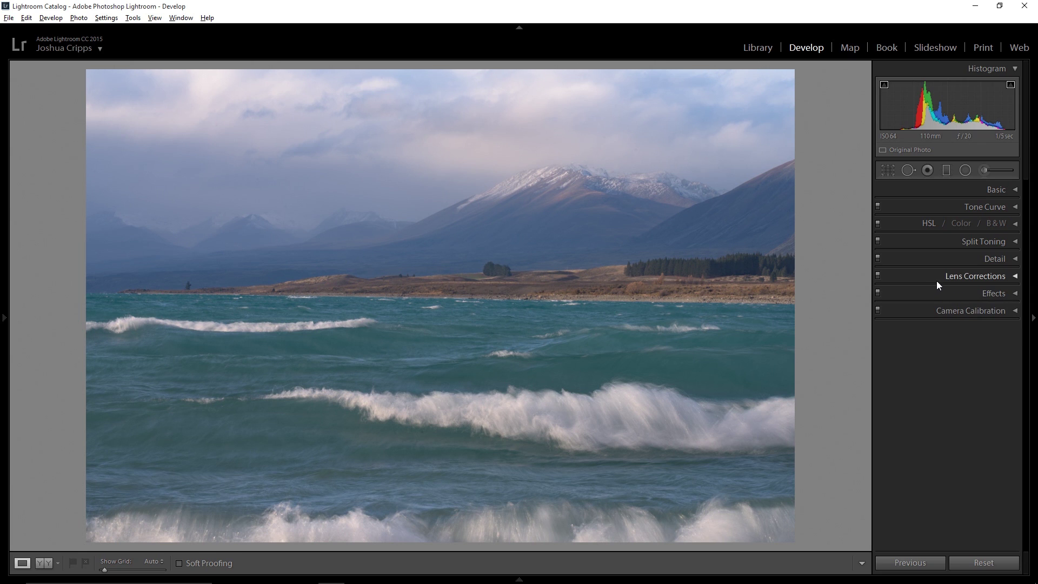
# Step: Warm Temp to 7045 and set Highlights -55, Clarity +32, Vibrance +10, Saturation +12
pyautogui.click(981, 188)
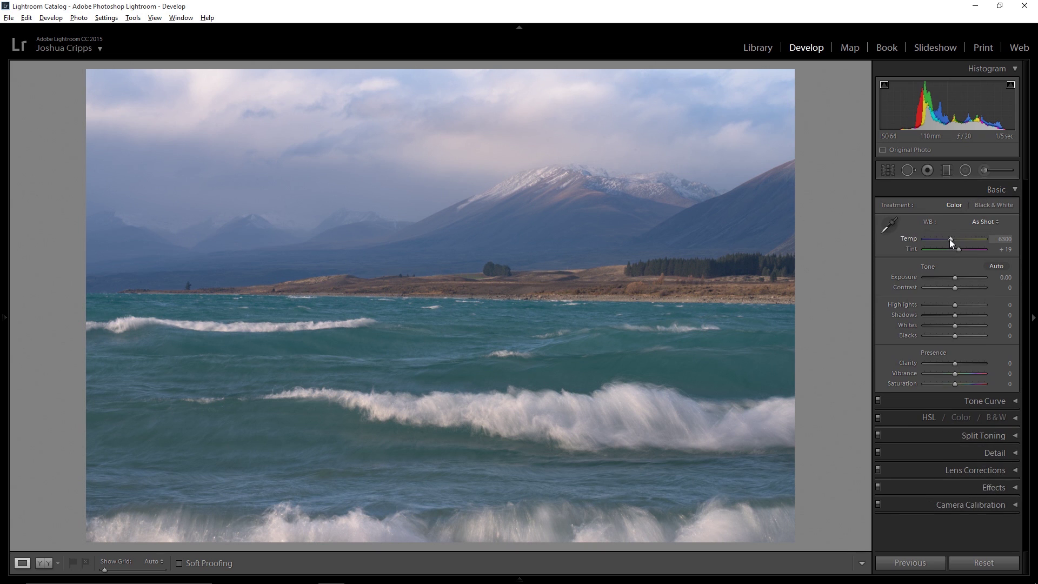
pyautogui.moveTo(949, 239); pyautogui.dragTo(954, 238)
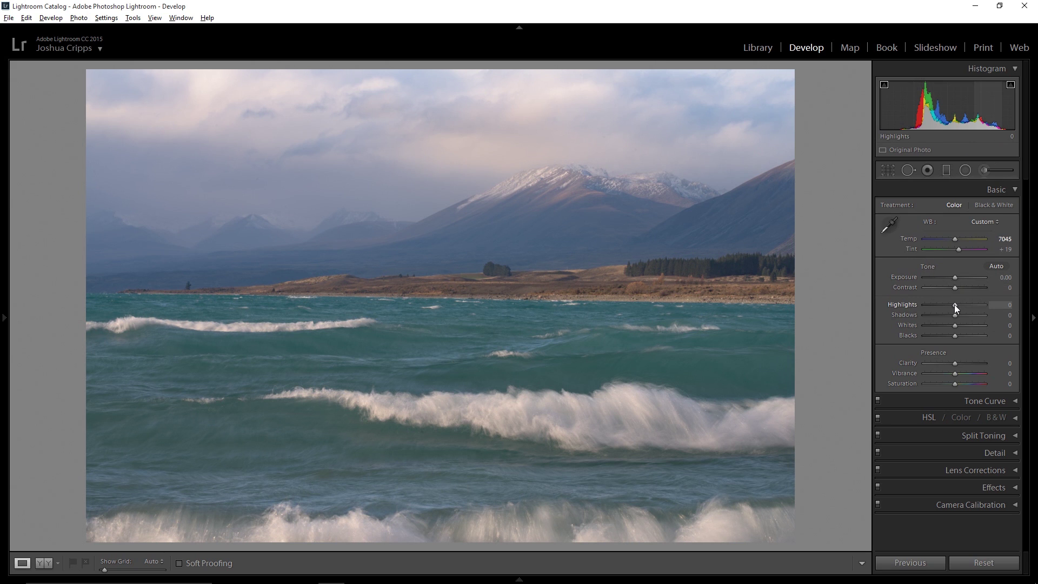
pyautogui.moveTo(953, 306); pyautogui.dragTo(939, 307)
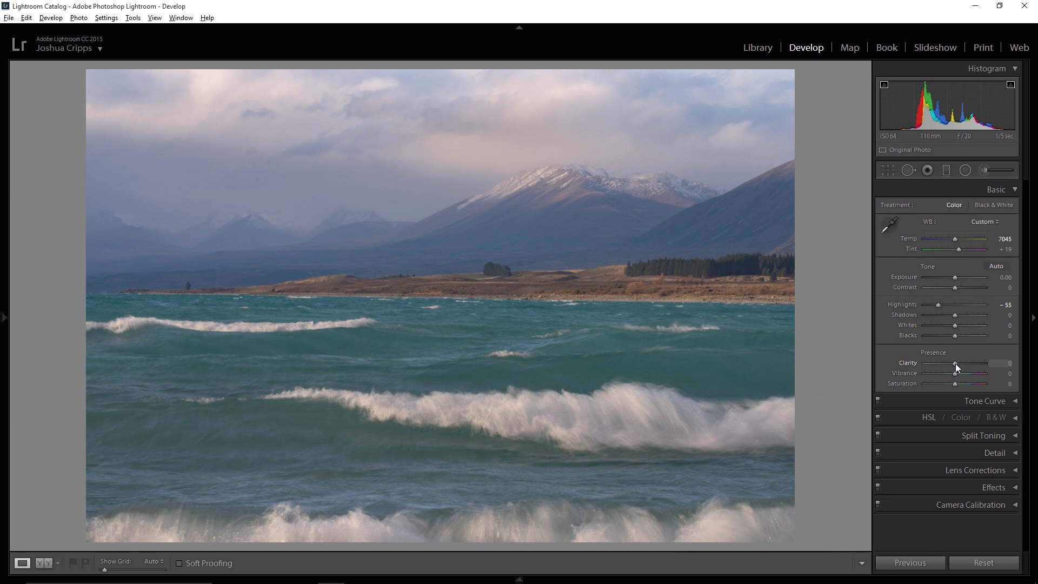
pyautogui.moveTo(954, 363); pyautogui.dragTo(965, 361)
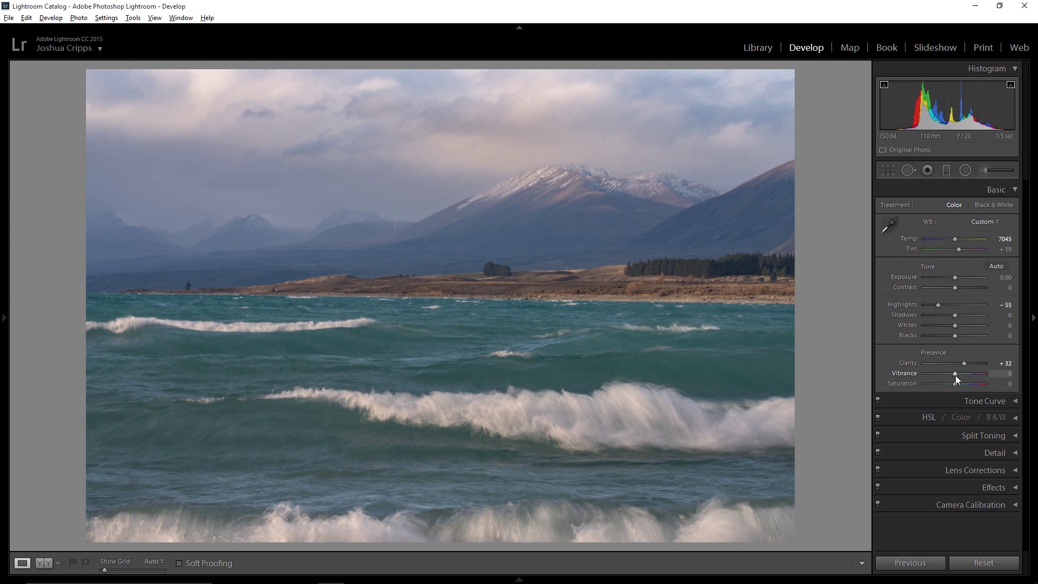
pyautogui.moveTo(956, 374); pyautogui.dragTo(958, 384)
# Step: Shape an S point curve in Tone Curve by lifting the upper tones and lowering the shadows
pyautogui.click(990, 190)
pyautogui.click(988, 206)
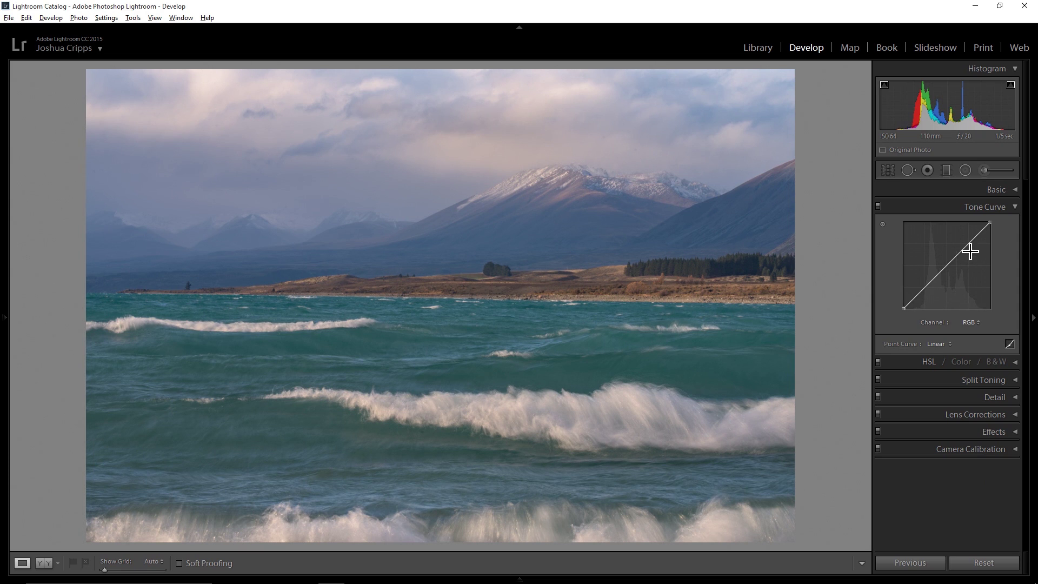
pyautogui.moveTo(972, 249); pyautogui.dragTo(969, 236)
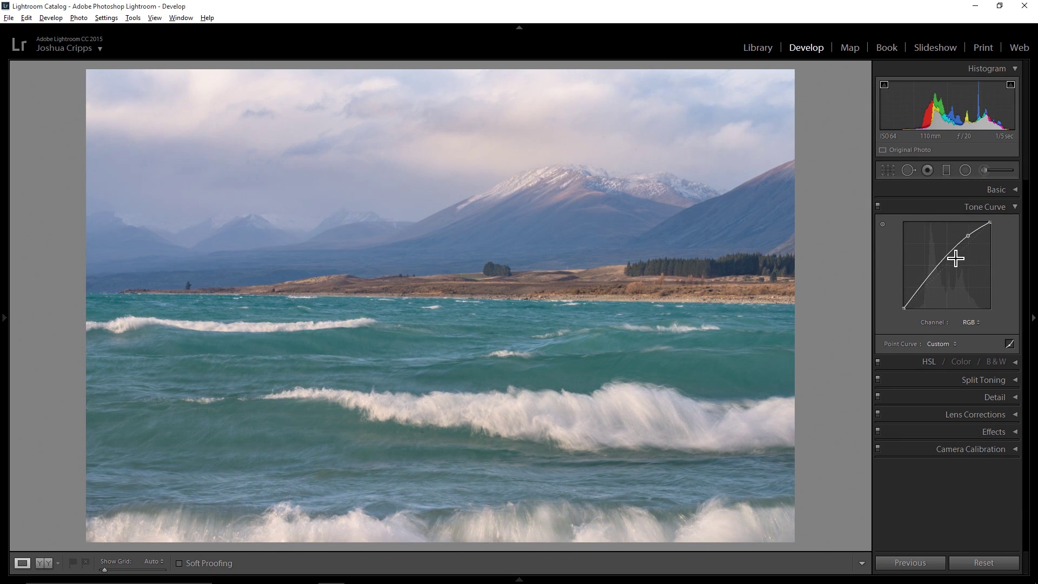
pyautogui.moveTo(924, 285); pyautogui.dragTo(923, 299)
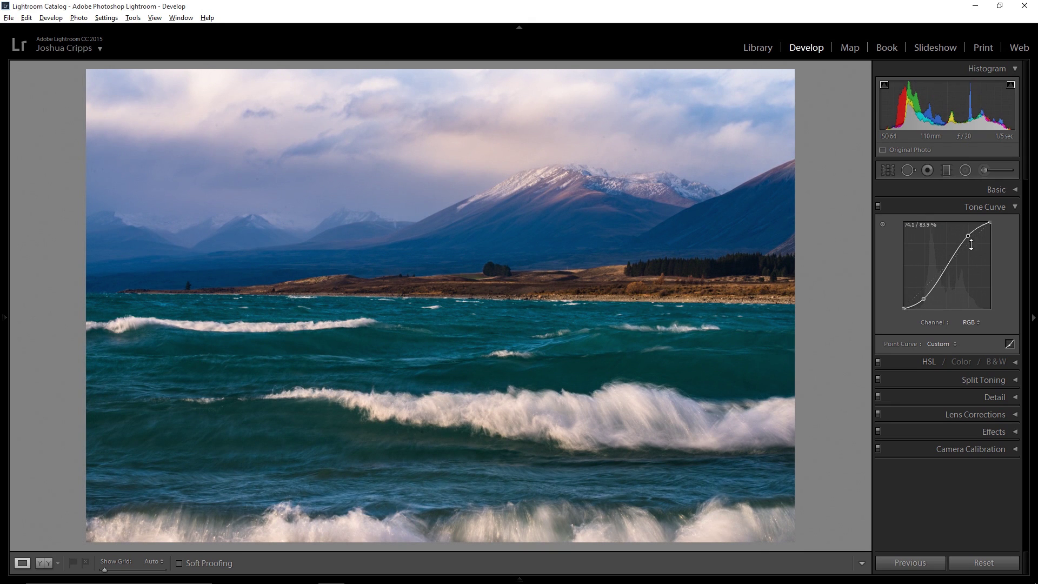
pyautogui.moveTo(968, 237); pyautogui.dragTo(968, 233)
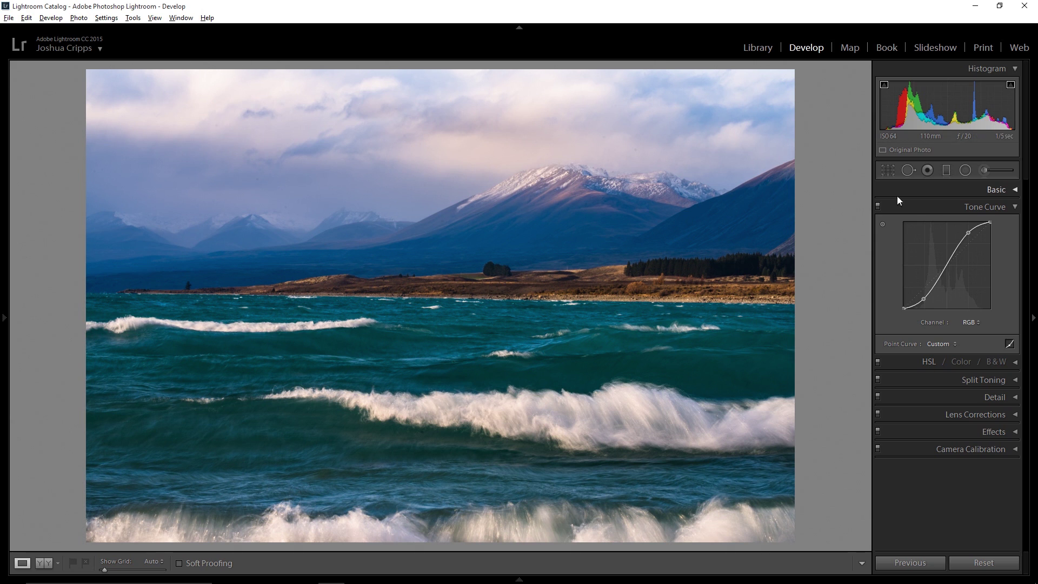
# Step: Drag a graduated filter down over the sky with Exposure -0.32, Contrast 12, Clarity 24
pyautogui.click(962, 200)
pyautogui.click(946, 171)
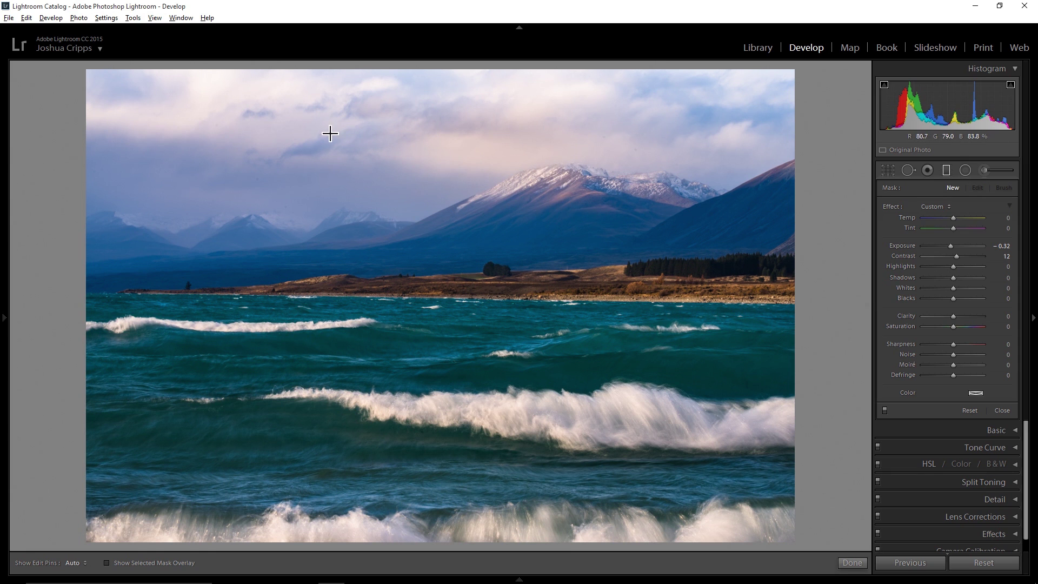
pyautogui.moveTo(317, 126); pyautogui.dragTo(338, 247)
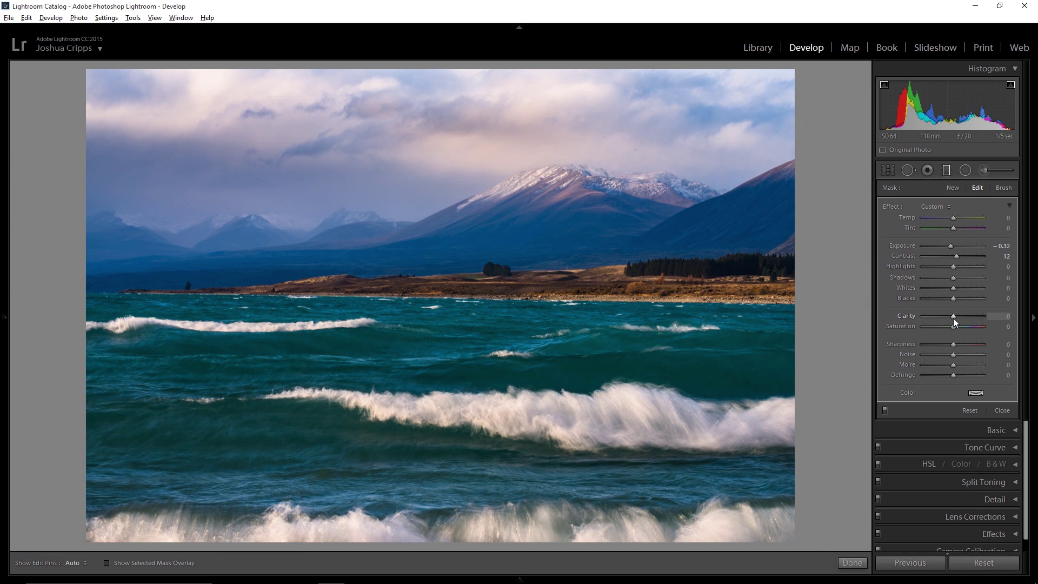
pyautogui.moveTo(954, 316); pyautogui.dragTo(960, 316)
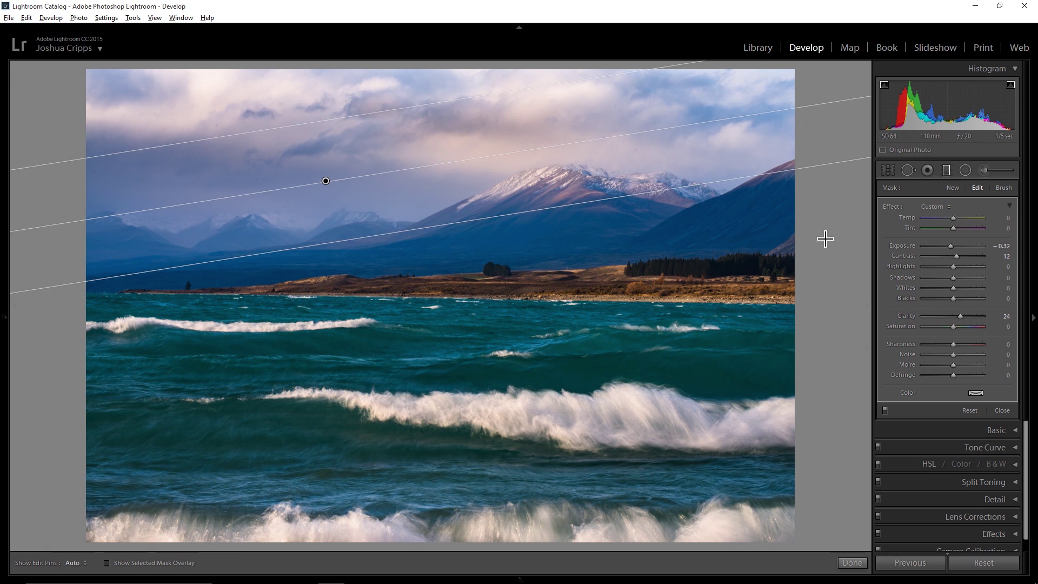
# Step: Add a second graduated filter across the upper sky: Exposure -0.25, Contrast 12, Clarity 8, Saturation 15
pyautogui.click(947, 172)
pyautogui.click(945, 172)
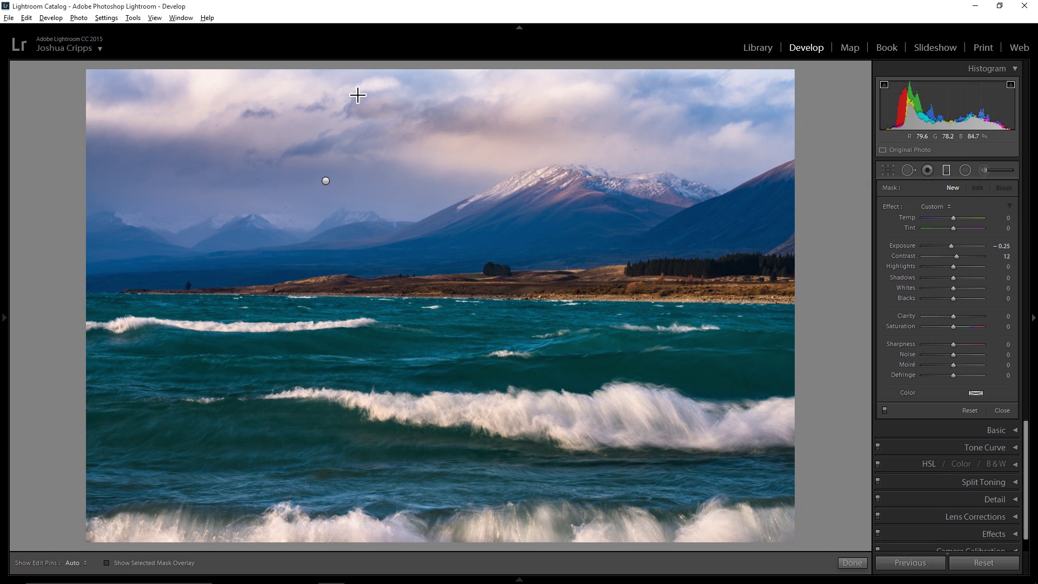
pyautogui.moveTo(355, 87); pyautogui.dragTo(355, 143)
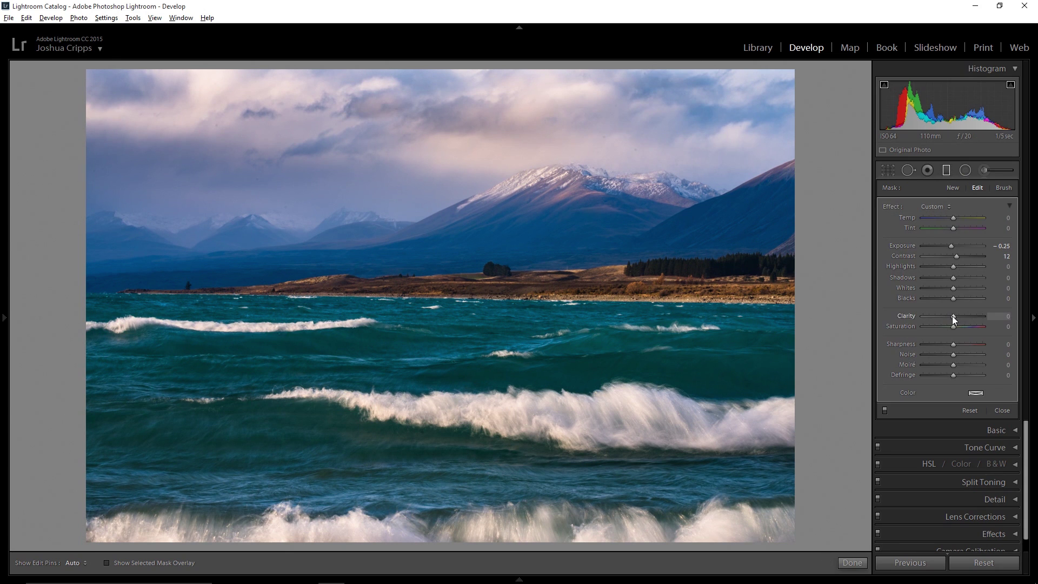
pyautogui.moveTo(958, 316); pyautogui.dragTo(957, 326)
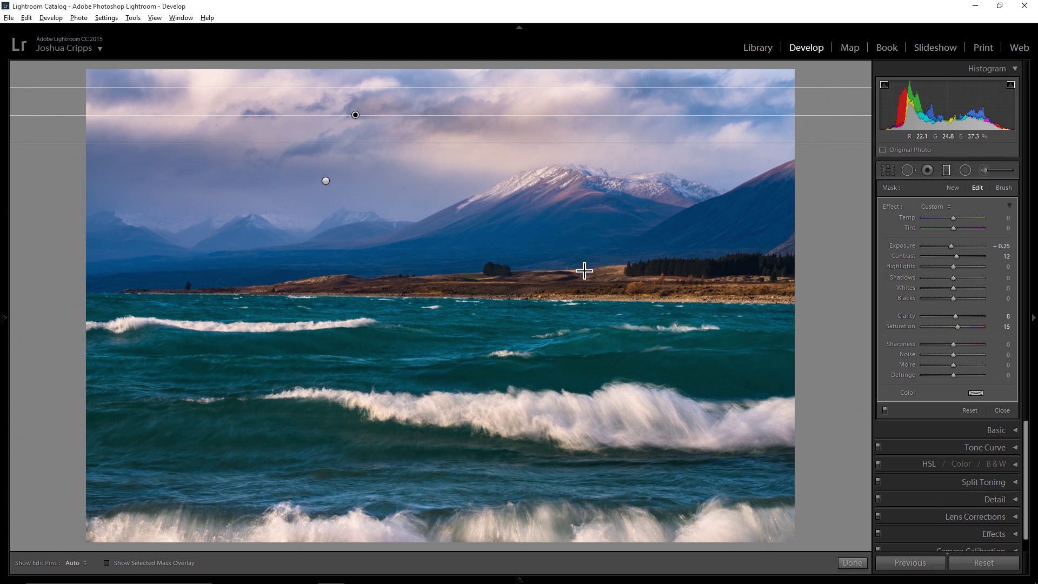
# Step: Toggle the second sky filter off and on to compare before and after
pyautogui.click(885, 410)
pyautogui.click(884, 409)
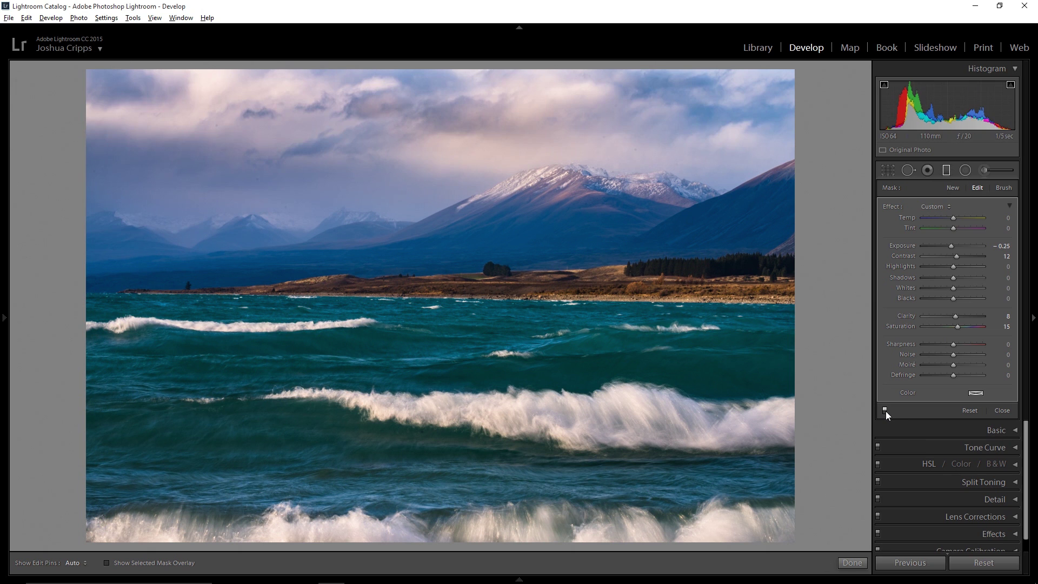
pyautogui.click(885, 410)
pyautogui.click(884, 410)
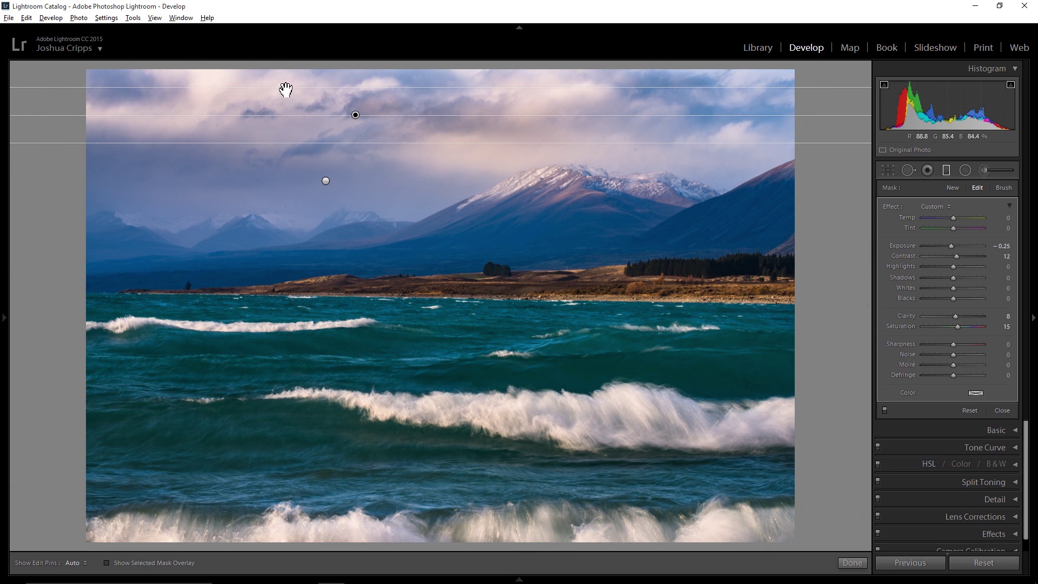
# Step: Finish the graduated filters, switch to Spot Removal and zoom into the sky
pyautogui.click(853, 564)
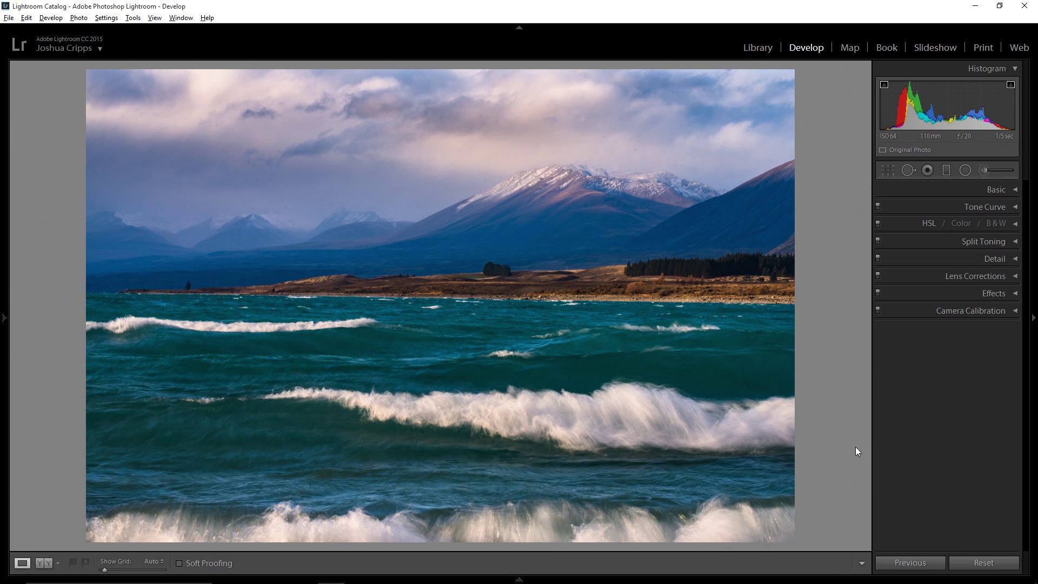
pyautogui.click(908, 170)
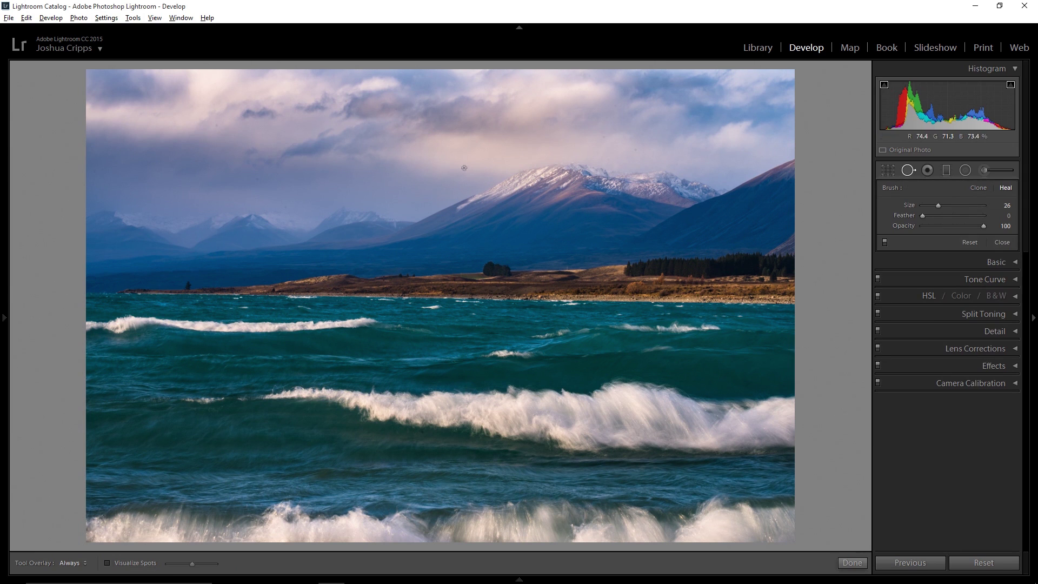
pyautogui.click(100, 173)
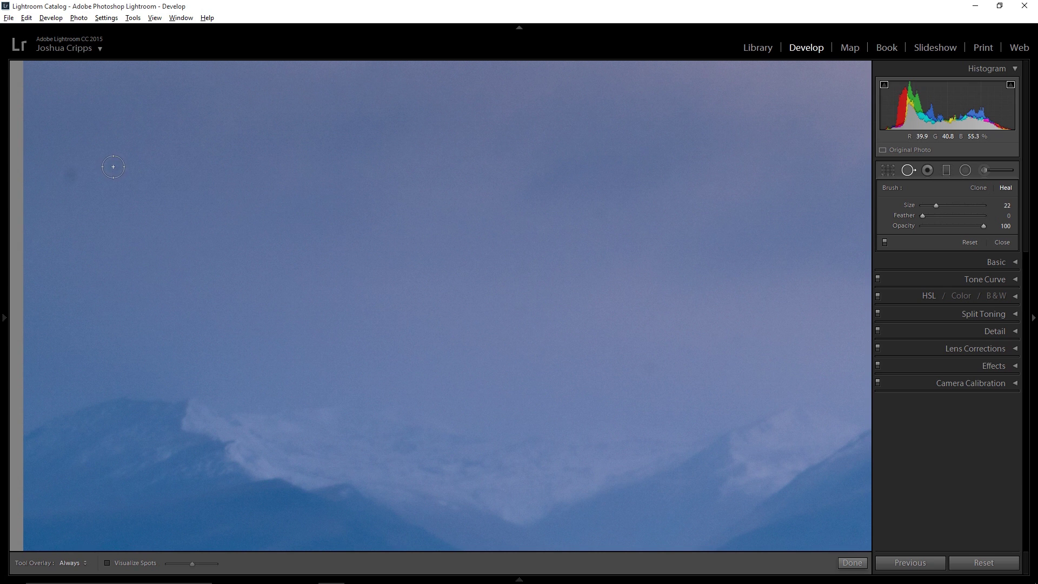
# Step: Heal three sky dust spots, sourcing the pink-sky patch from cleaner sky
pyautogui.click(114, 169)
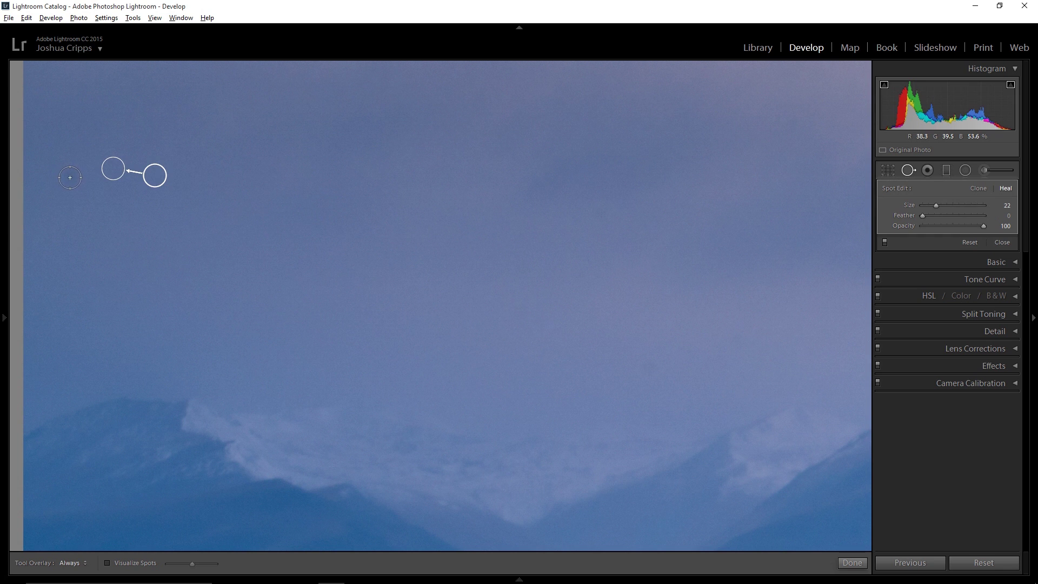
pyautogui.click(70, 177)
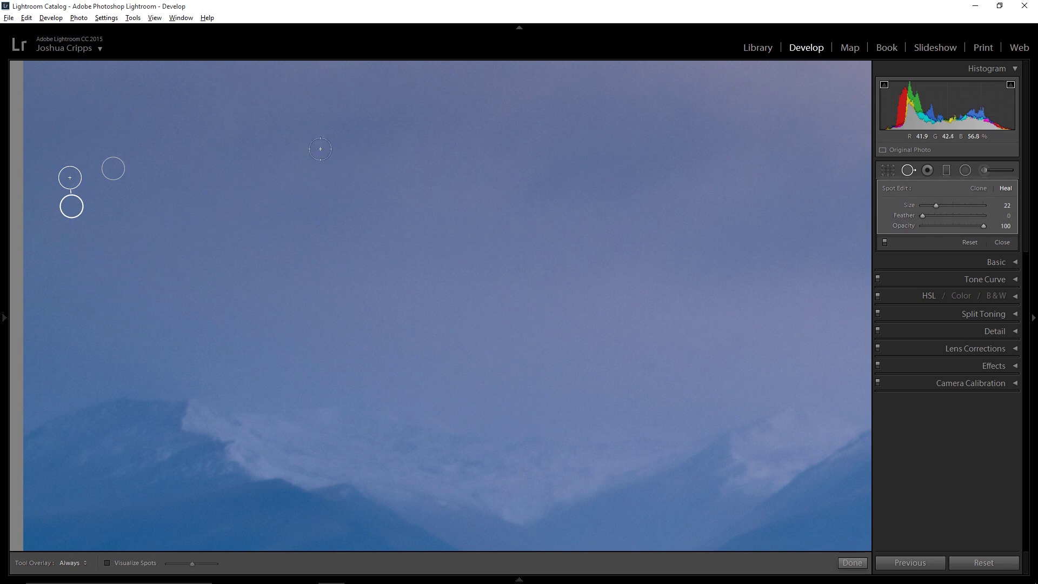
pyautogui.moveTo(292, 132)
pyautogui.mouseDown()
pyautogui.moveTo(265, 315)
pyautogui.moveTo(264, 250)
pyautogui.moveTo(414, 257)
pyautogui.mouseUp()
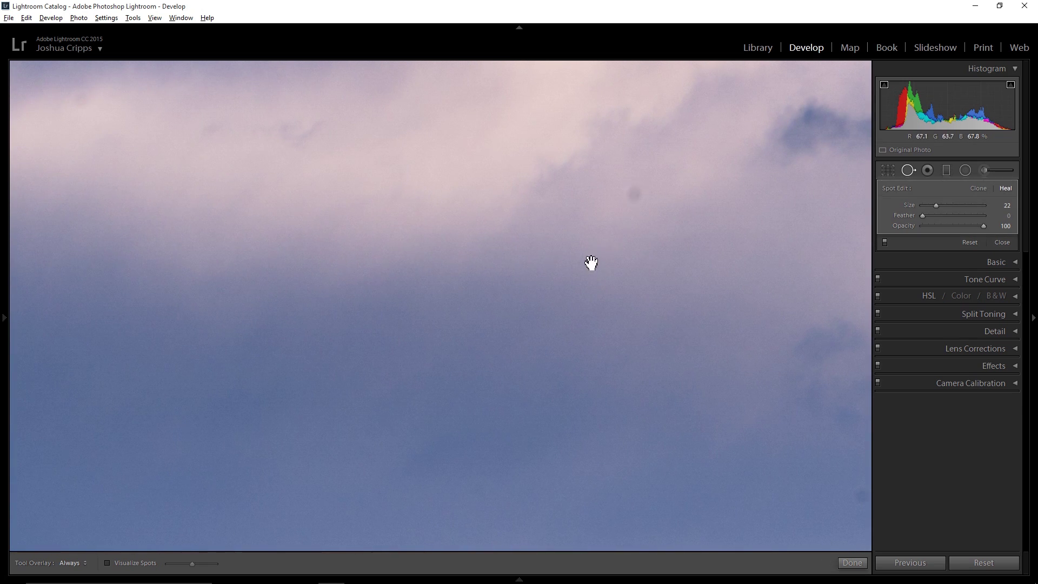
pyautogui.click(632, 195)
pyautogui.moveTo(664, 188)
pyautogui.mouseDown()
pyautogui.moveTo(790, 167)
pyautogui.moveTo(773, 201)
pyautogui.moveTo(672, 195)
pyautogui.mouseUp()
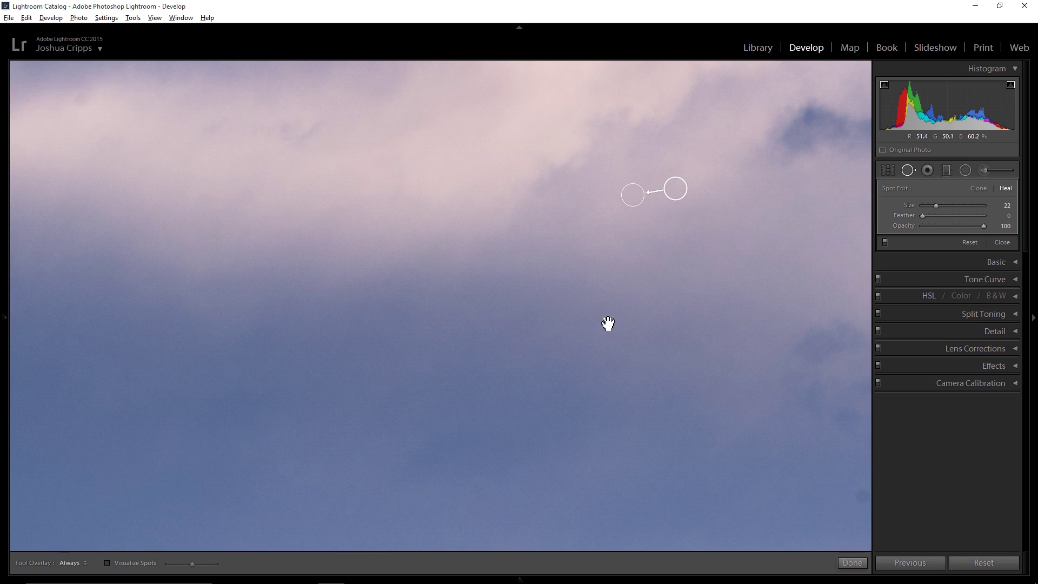
# Step: Heal the dust spots scattered across the clouds and blue sky
pyautogui.moveTo(607, 324); pyautogui.dragTo(469, 229)
pyautogui.click(725, 399)
pyautogui.moveTo(669, 137)
pyautogui.mouseDown()
pyautogui.moveTo(539, 231)
pyautogui.moveTo(461, 204)
pyautogui.moveTo(717, 184)
pyautogui.moveTo(429, 174)
pyautogui.mouseUp()
pyautogui.click(602, 301)
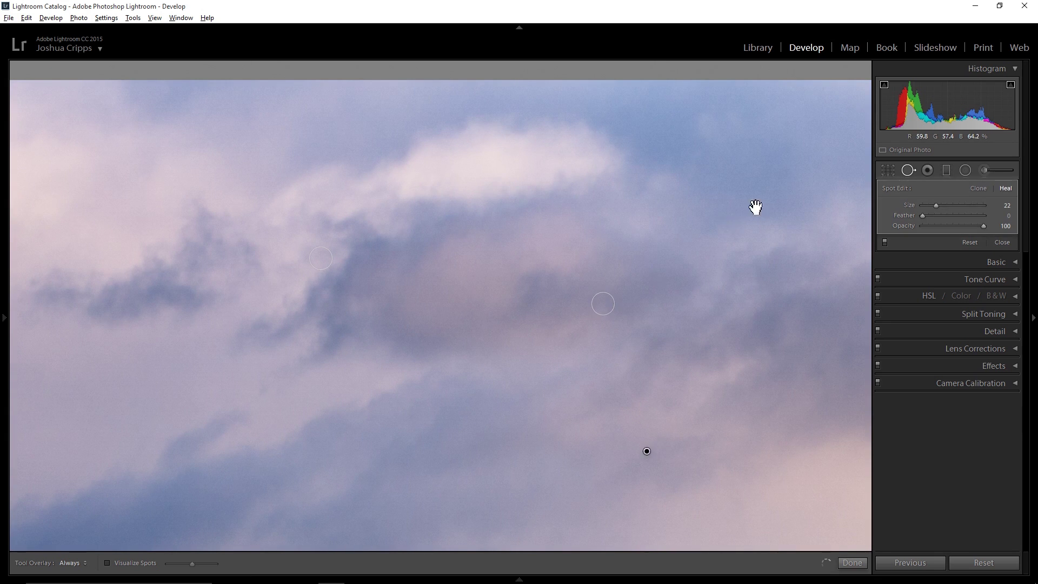
pyautogui.moveTo(753, 209); pyautogui.dragTo(552, 152)
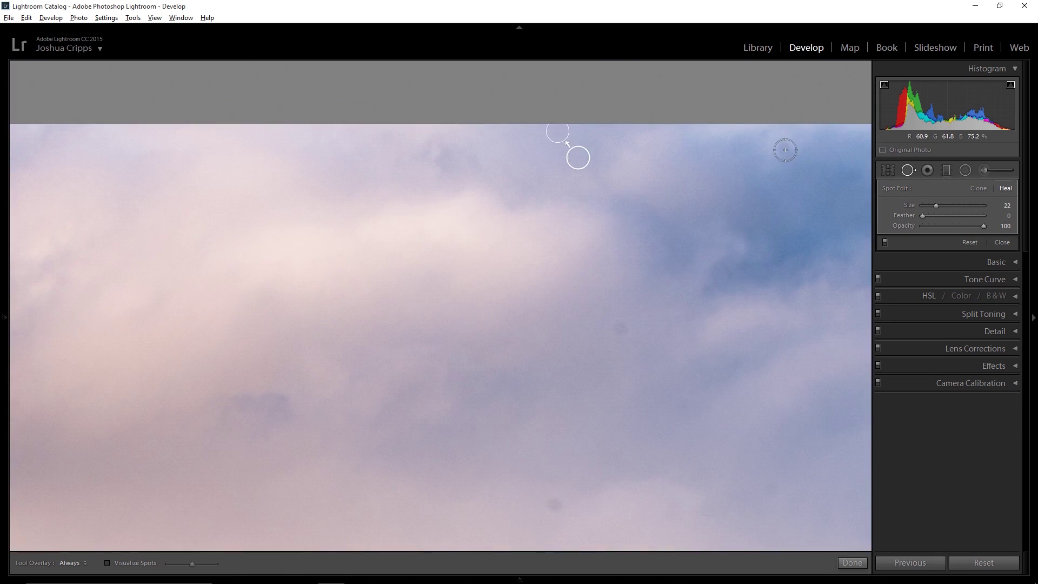
pyautogui.click(555, 505)
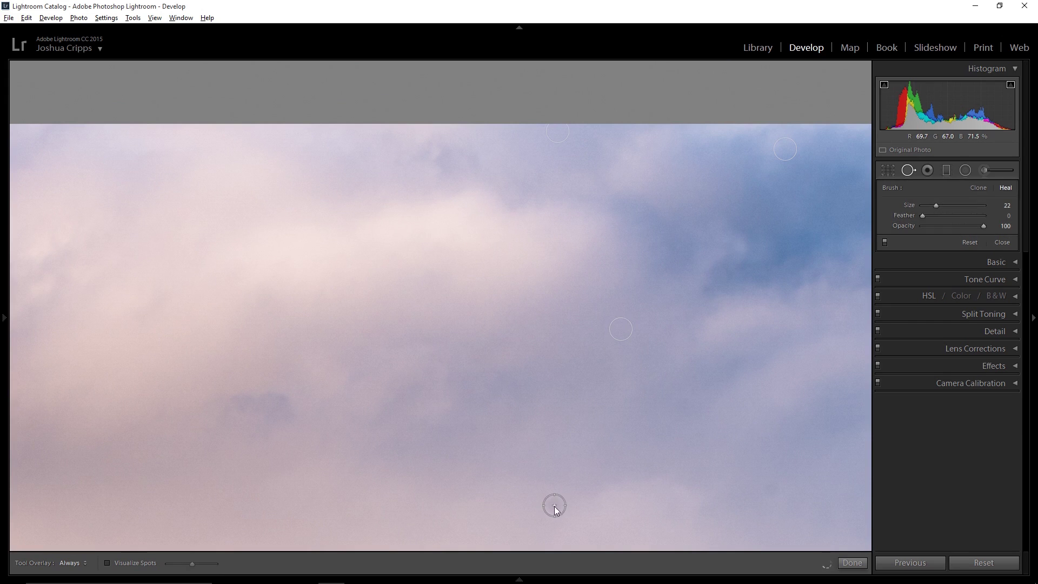
pyautogui.moveTo(718, 410); pyautogui.dragTo(422, 292)
pyautogui.click(440, 456)
pyautogui.click(475, 372)
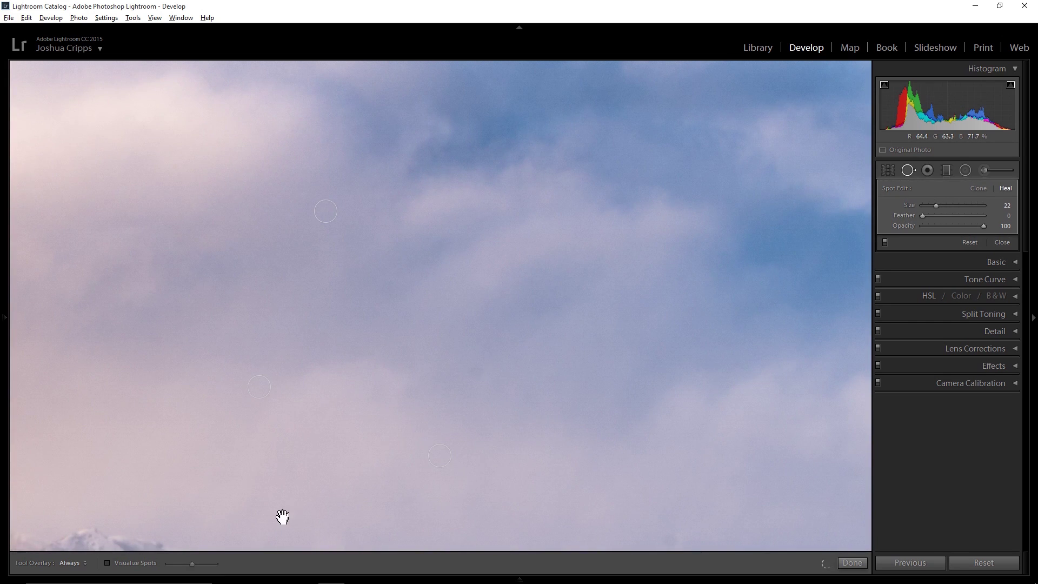
pyautogui.click(282, 514)
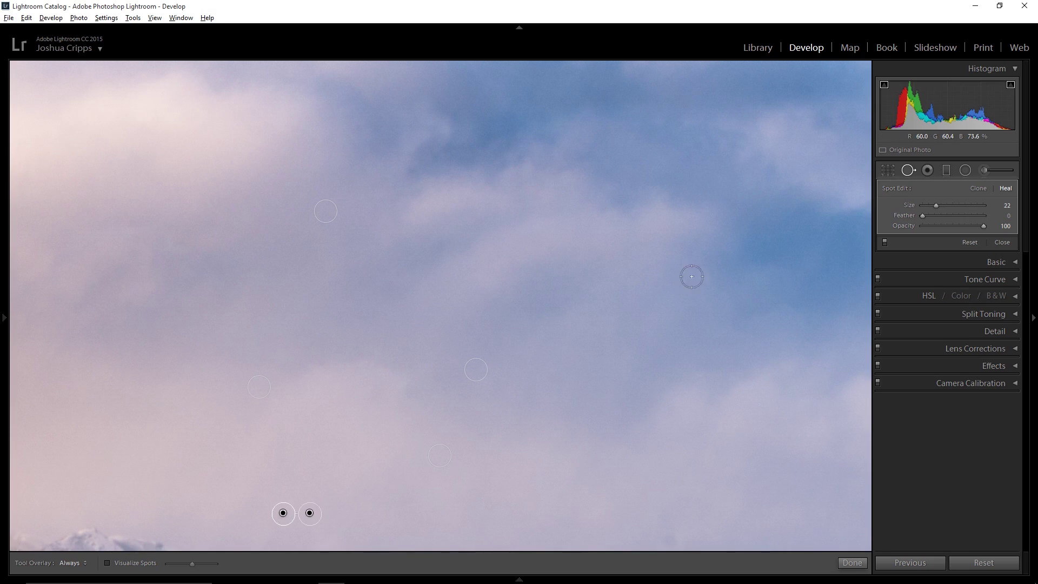
pyautogui.moveTo(689, 274); pyautogui.dragTo(418, 312)
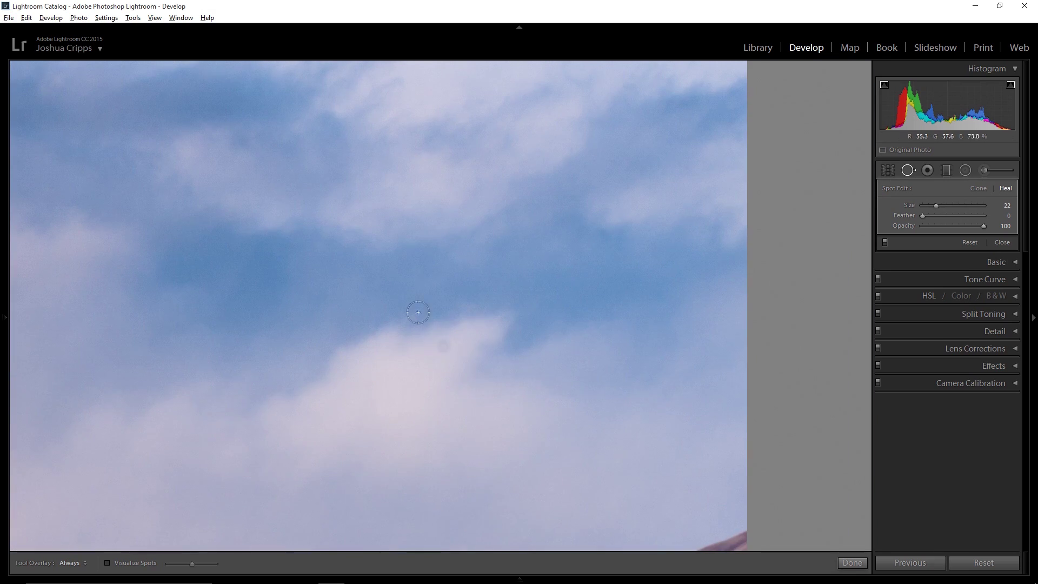
pyautogui.click(443, 345)
# Step: Heal spots on and above the mountains and the dark water under the wave, then close Spot Removal
pyautogui.moveTo(554, 257)
pyautogui.mouseDown()
pyautogui.moveTo(603, 169)
pyautogui.moveTo(442, 213)
pyautogui.mouseUp()
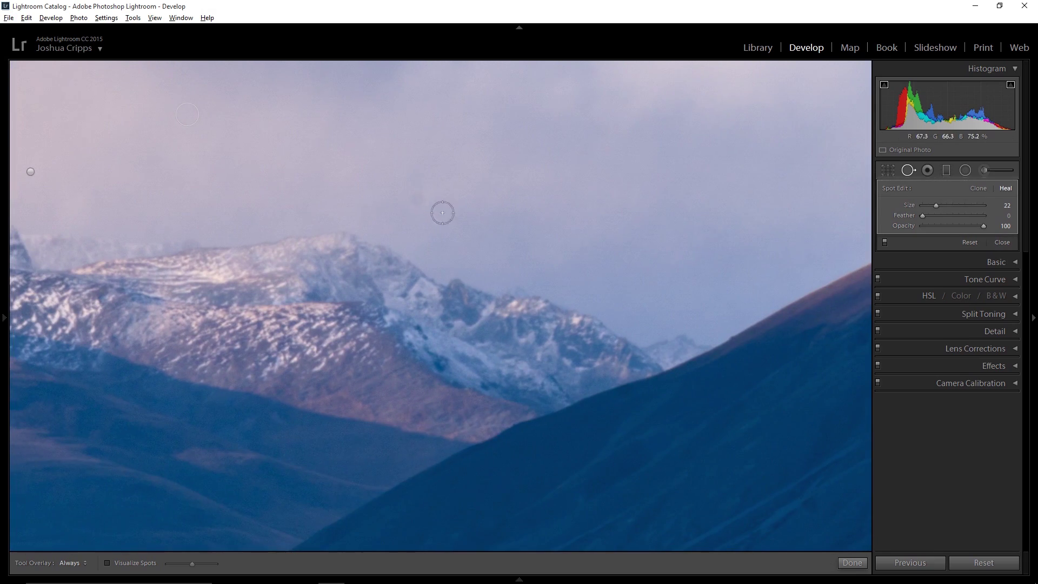
pyautogui.click(417, 198)
pyautogui.moveTo(417, 254); pyautogui.dragTo(705, 326)
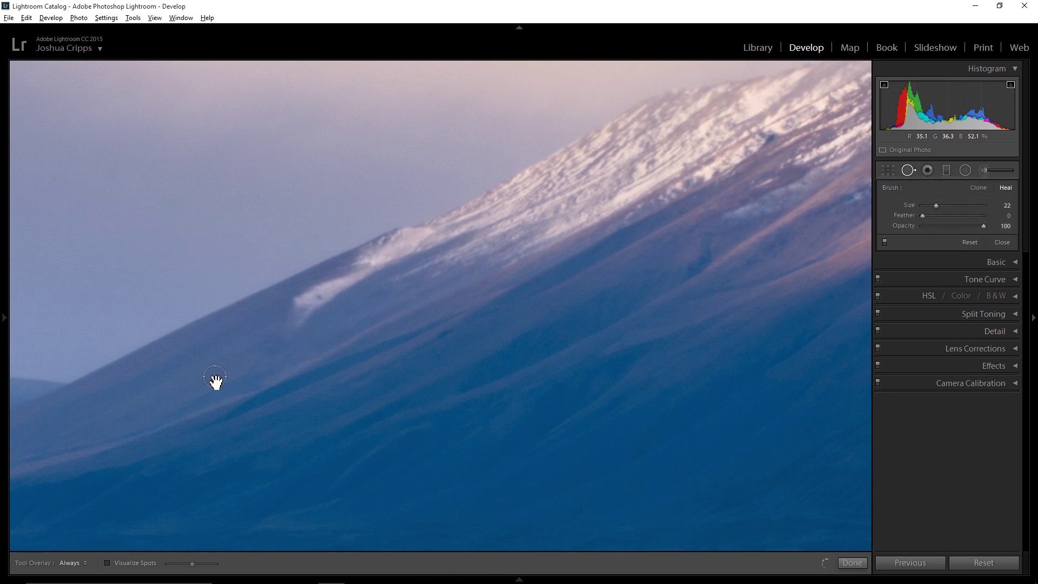
pyautogui.click(215, 378)
pyautogui.moveTo(135, 438); pyautogui.dragTo(491, 354)
pyautogui.click(180, 241)
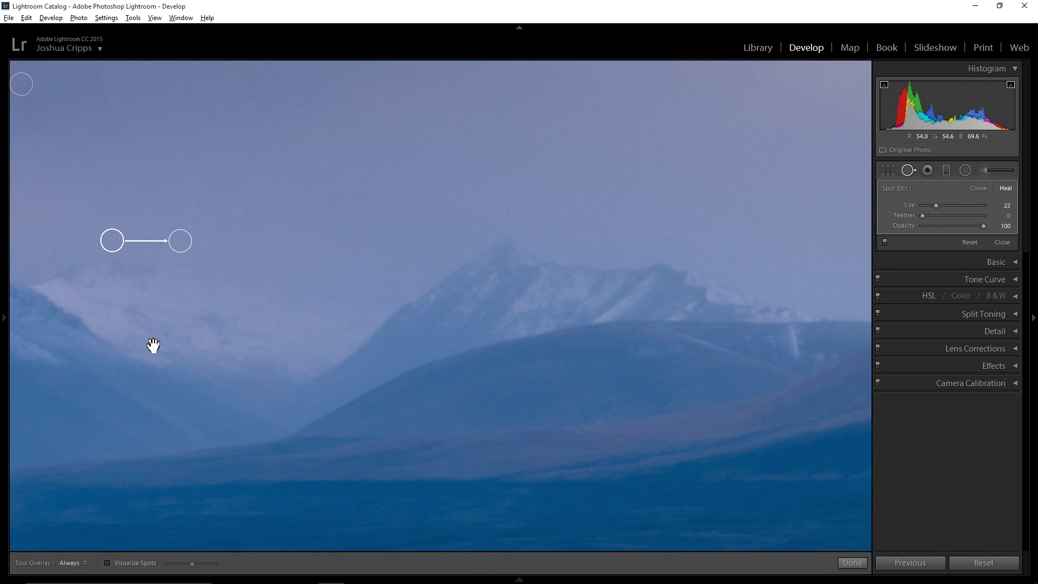
pyautogui.moveTo(153, 346); pyautogui.dragTo(593, 297)
pyautogui.moveTo(455, 512)
pyautogui.mouseDown()
pyautogui.moveTo(457, 200)
pyautogui.moveTo(357, 218)
pyautogui.moveTo(281, 192)
pyautogui.mouseUp()
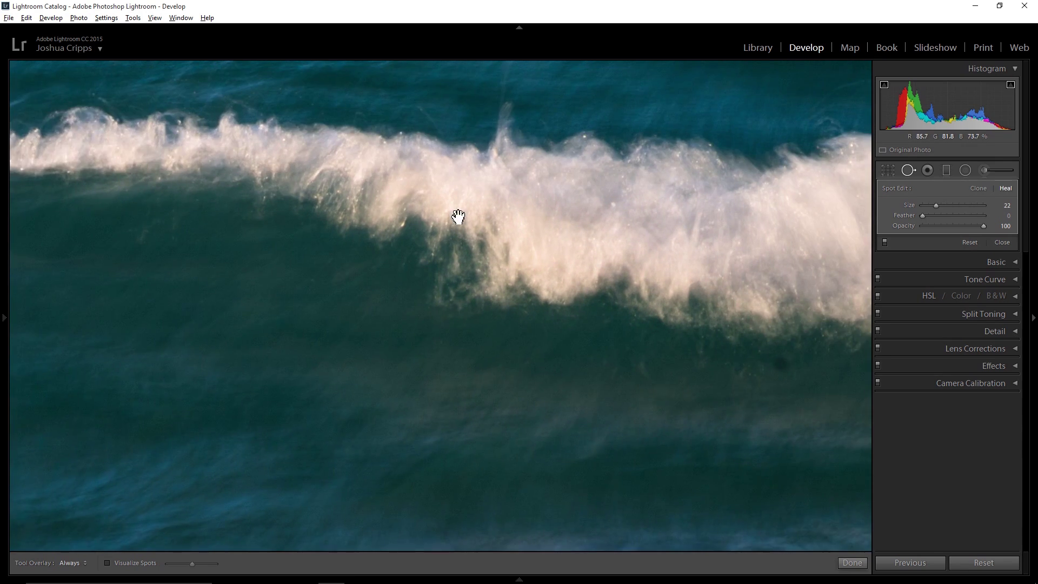
pyautogui.moveTo(458, 216); pyautogui.dragTo(355, 220)
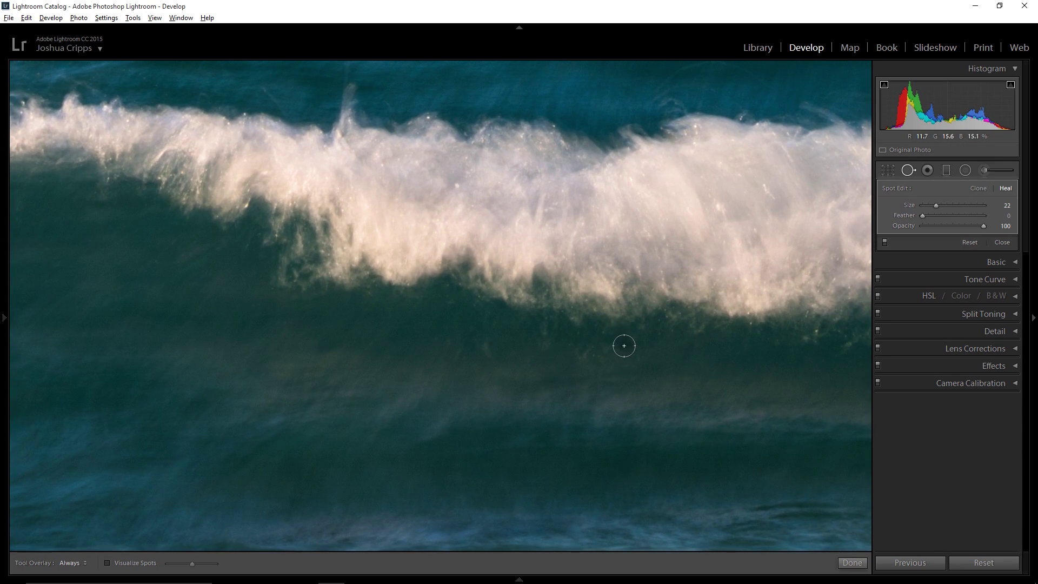
pyautogui.click(625, 344)
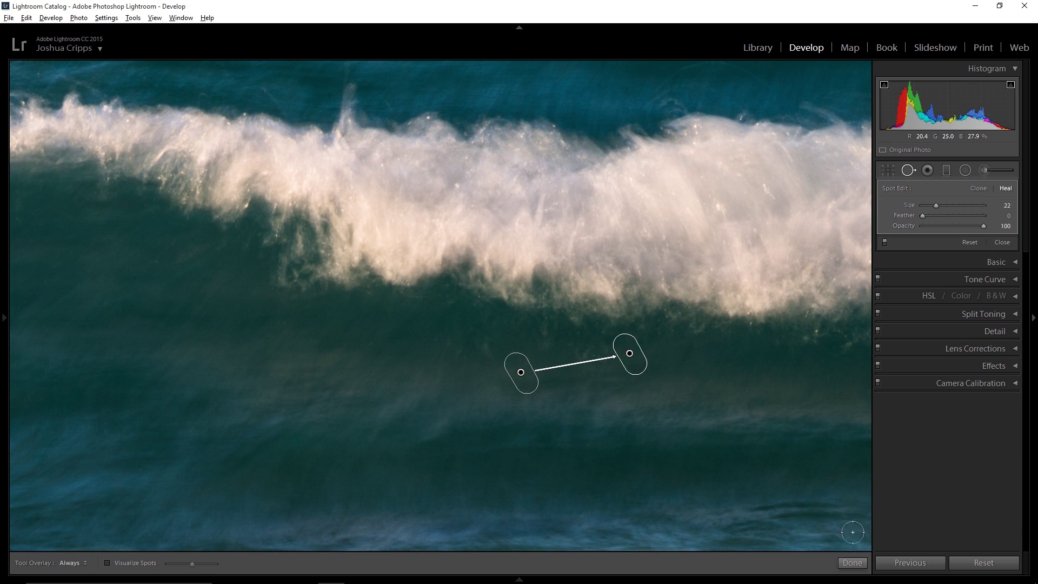
pyautogui.click(853, 563)
# Step: Fit the whole photo in view, then zoom to 1:1 on the snowy peak
pyautogui.click(426, 241)
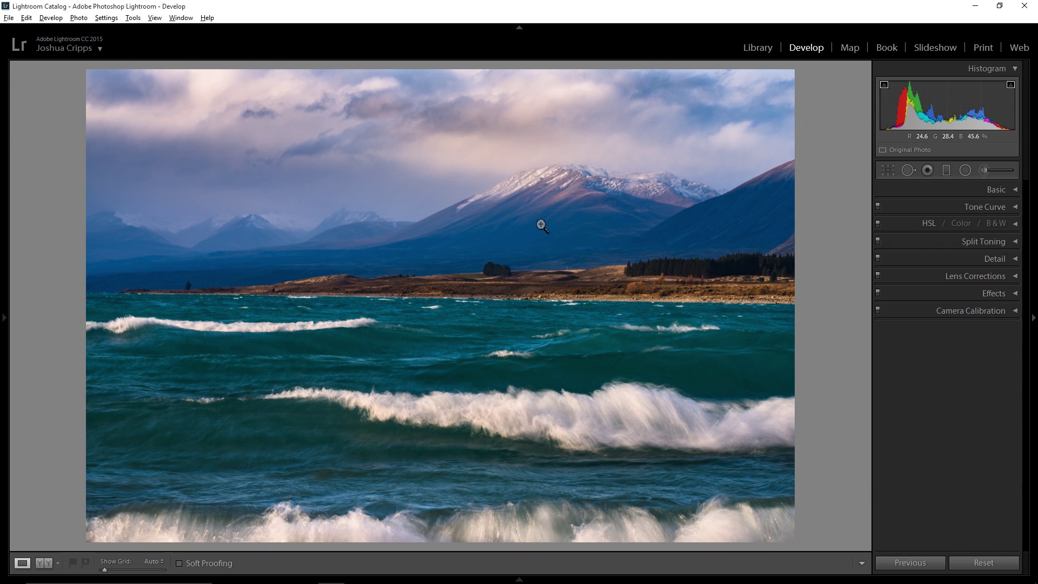
pyautogui.click(613, 195)
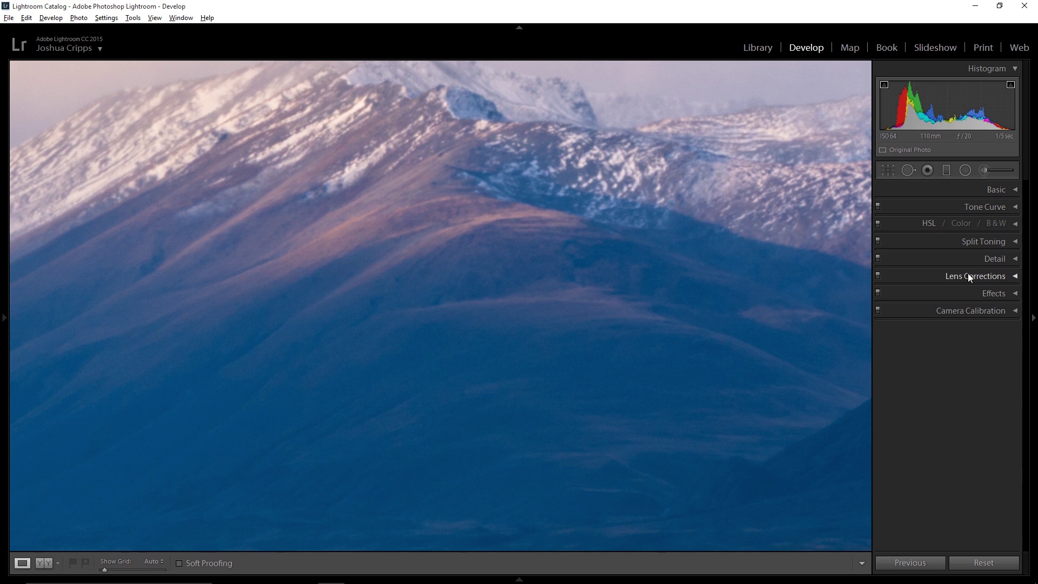
# Step: Set Sharpening Amount 54 and Radius 1.1, toggling Detail off and on to compare
pyautogui.click(1014, 260)
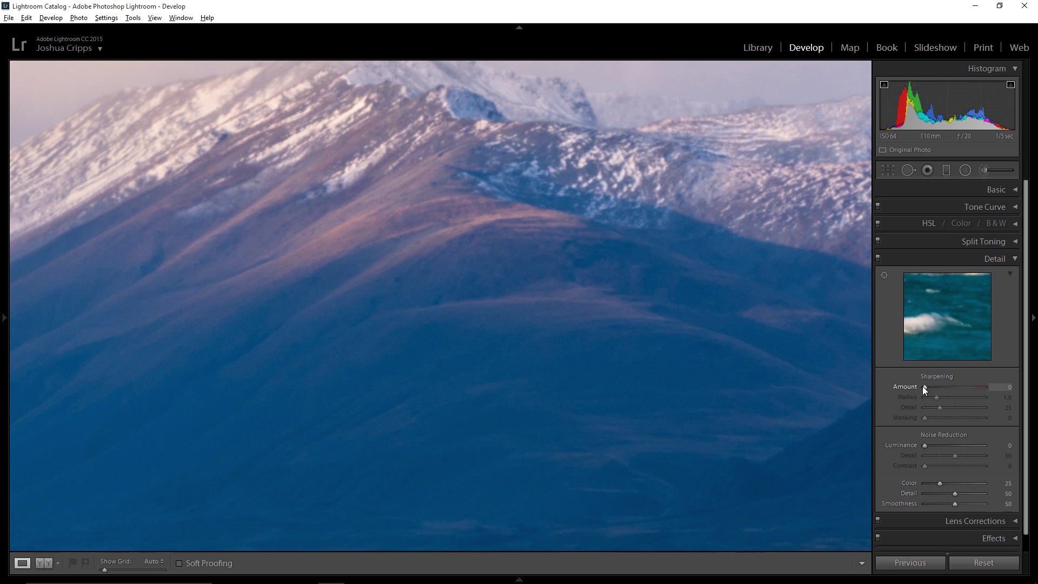
pyautogui.moveTo(924, 386); pyautogui.dragTo(946, 387)
pyautogui.click(877, 258)
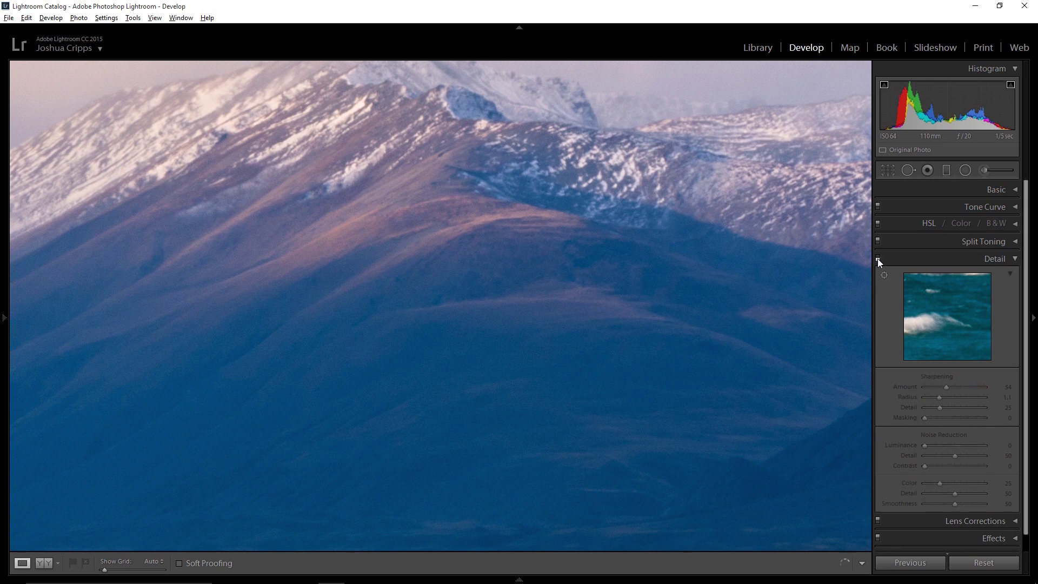
pyautogui.click(877, 258)
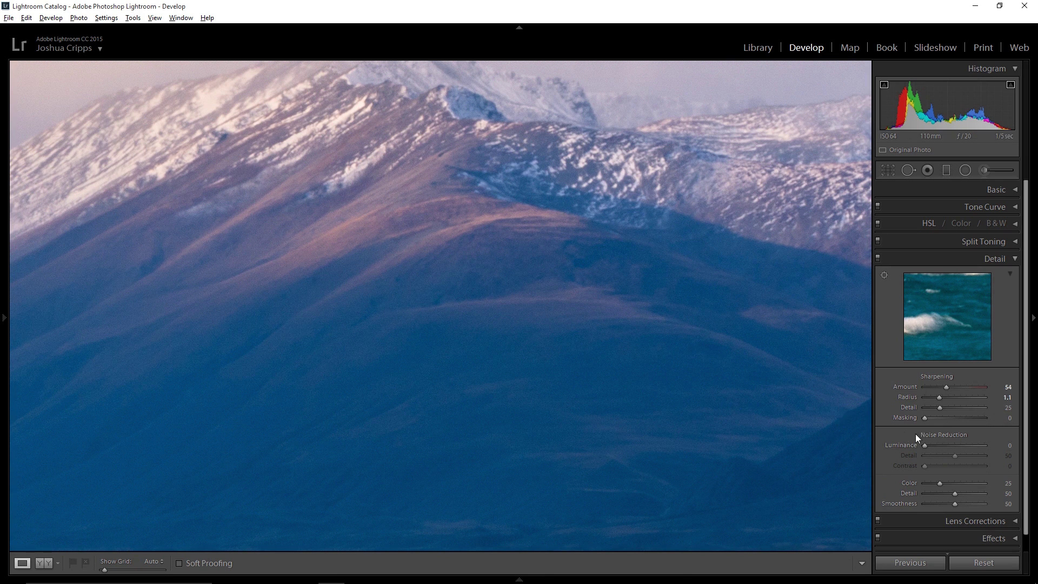
# Step: Set Luminance noise reduction to 23 and fit the photo in view
pyautogui.moveTo(924, 445); pyautogui.dragTo(936, 445)
pyautogui.click(938, 445)
pyautogui.click(520, 392)
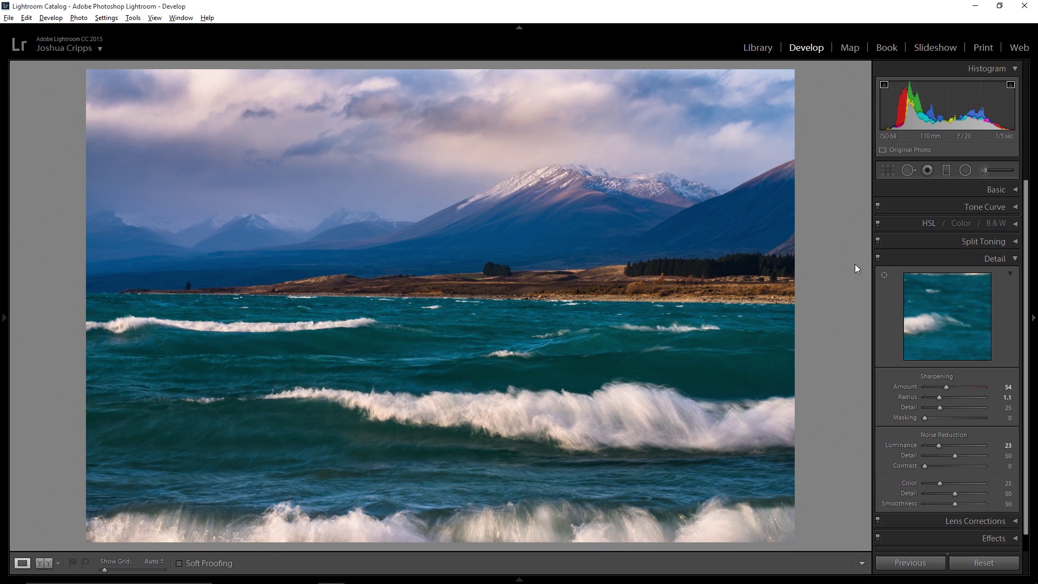
# Step: Add a Post-Crop Vignetting Amount of -8 in the Effects panel to darken the corners
pyautogui.click(994, 260)
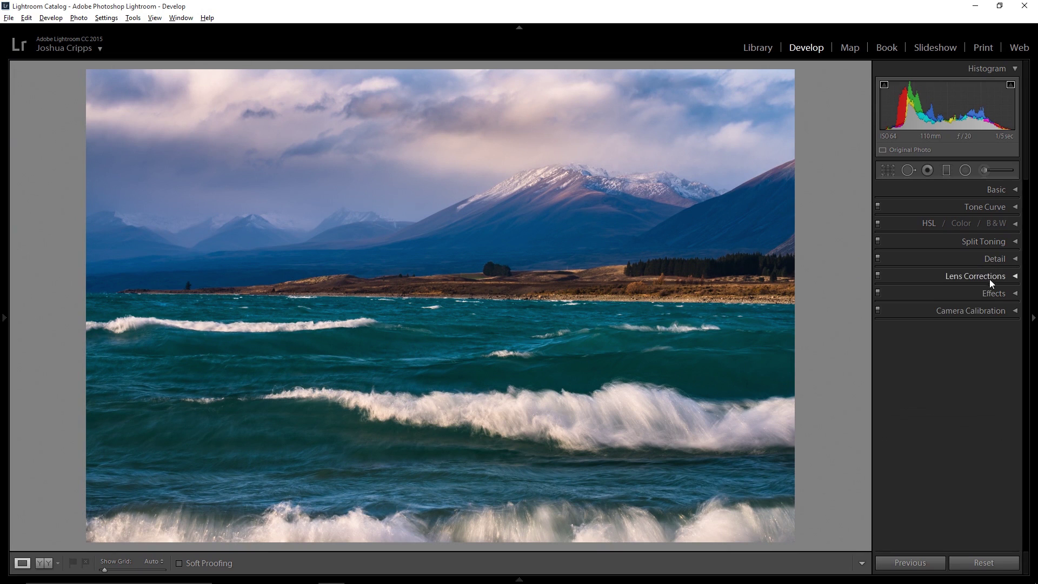
pyautogui.click(990, 293)
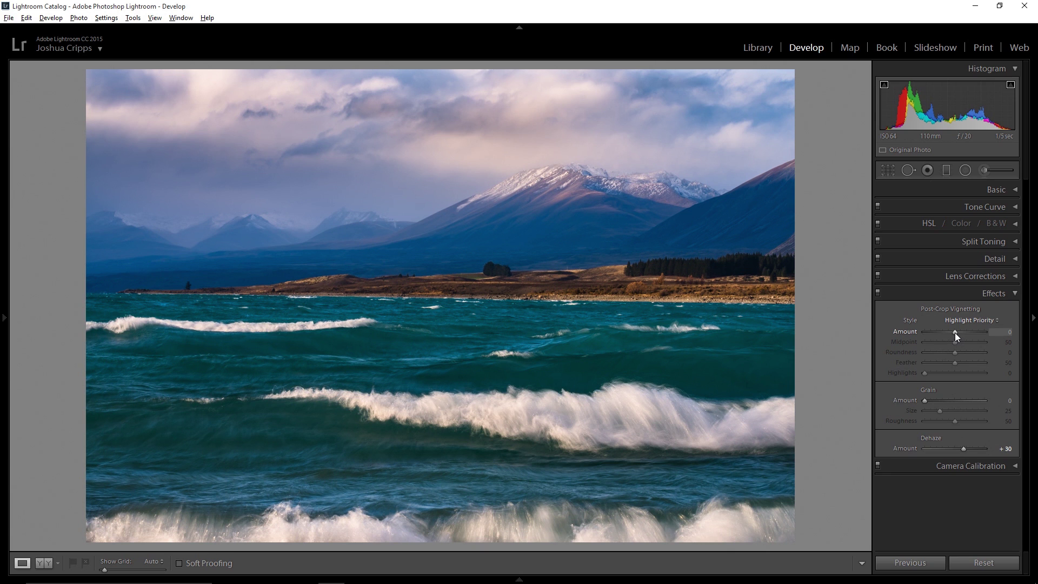
pyautogui.moveTo(955, 333); pyautogui.dragTo(952, 333)
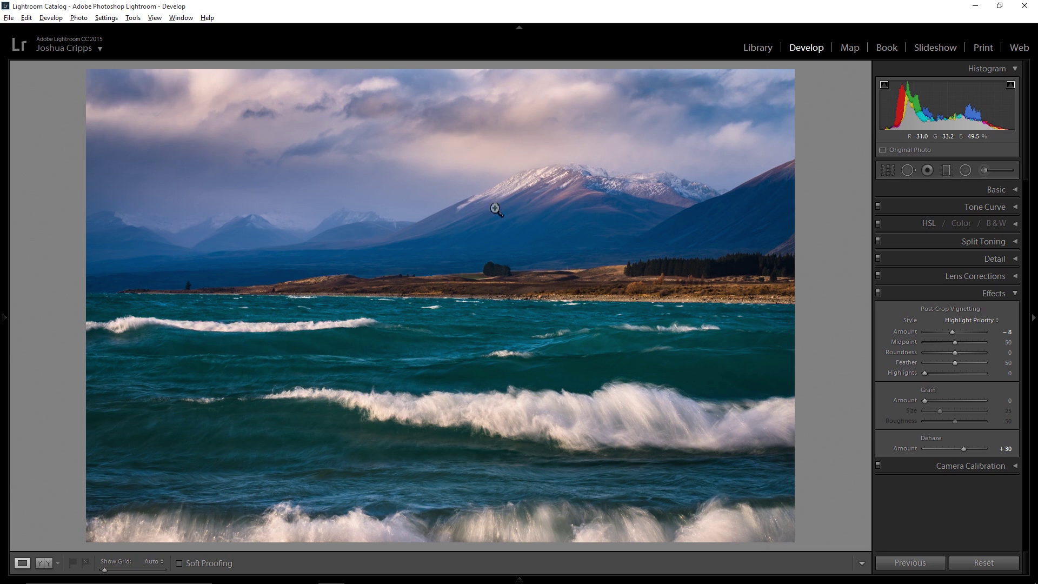
# Step: Switch to the Y|Y Before/After view comparing the flat original with the edited lake photo
pyautogui.click(44, 563)
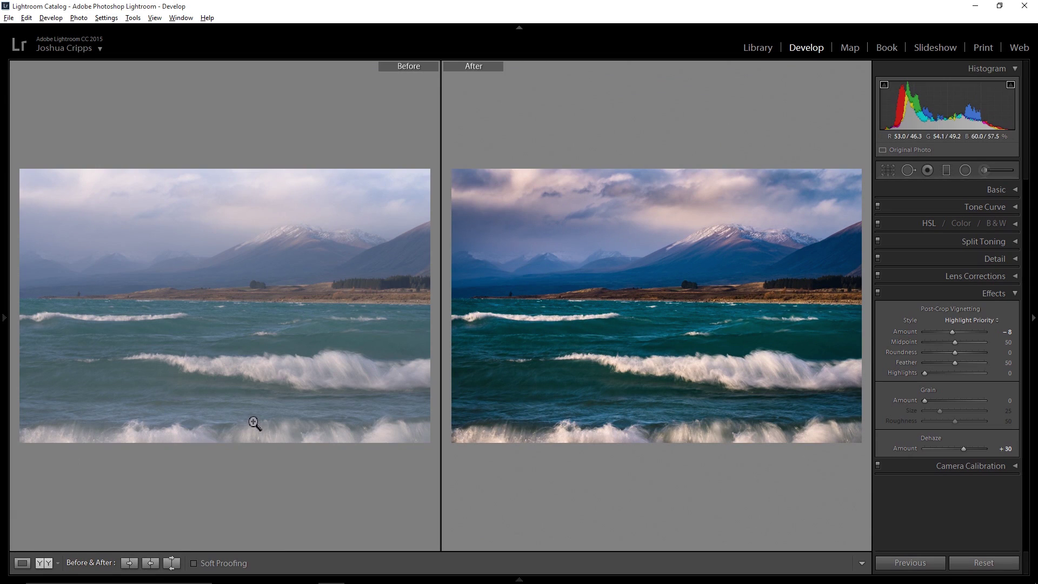